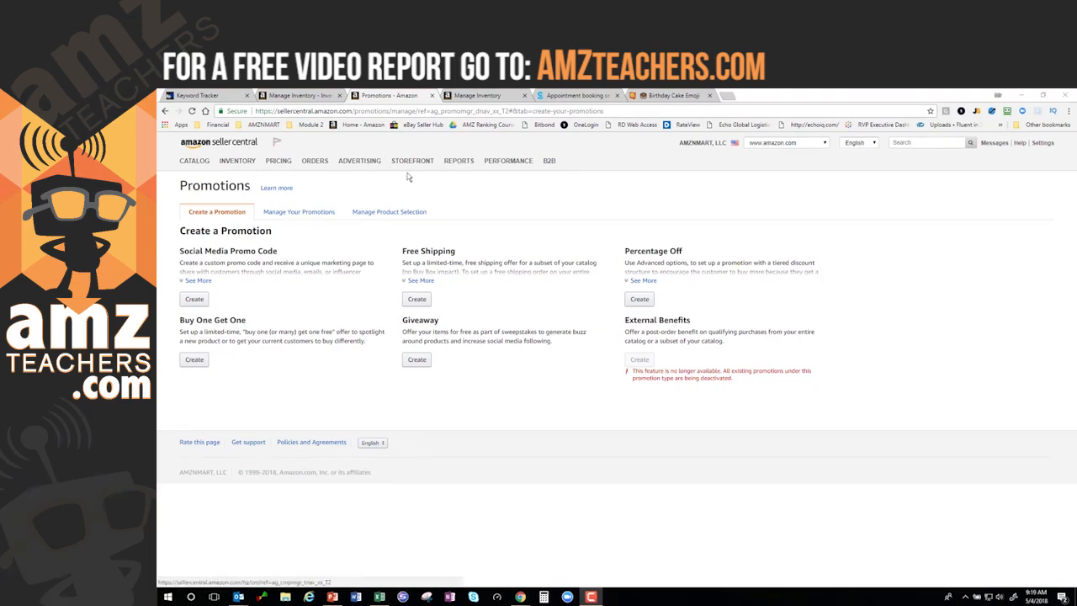
# - Start a Percentage Off promotion and choose Watermelon Slicer and Server 20% Discount as the purchased items
pyautogui.moveTo(362, 164)
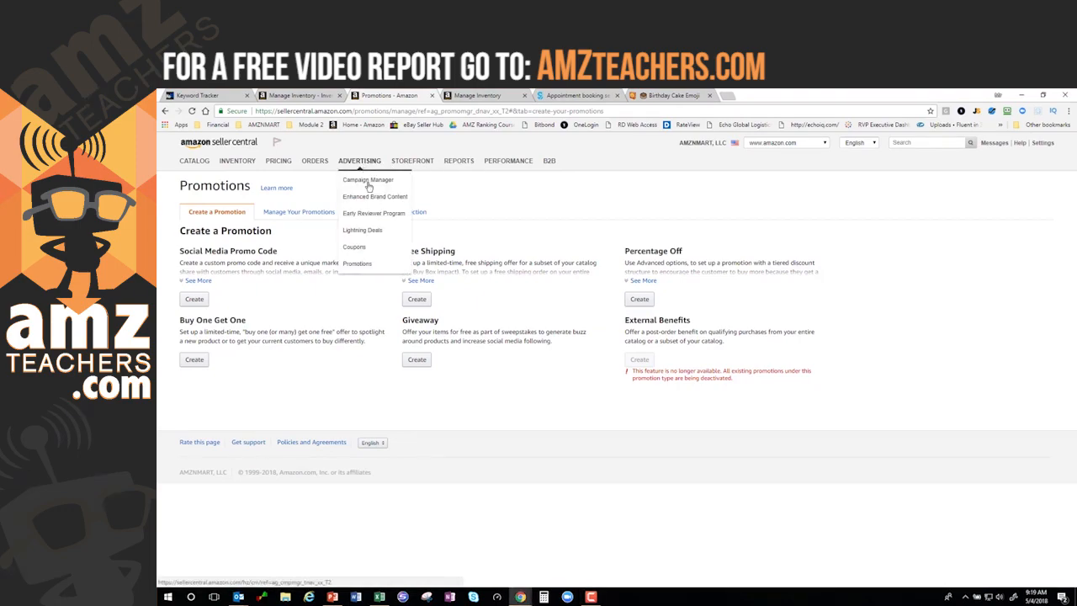
pyautogui.click(356, 264)
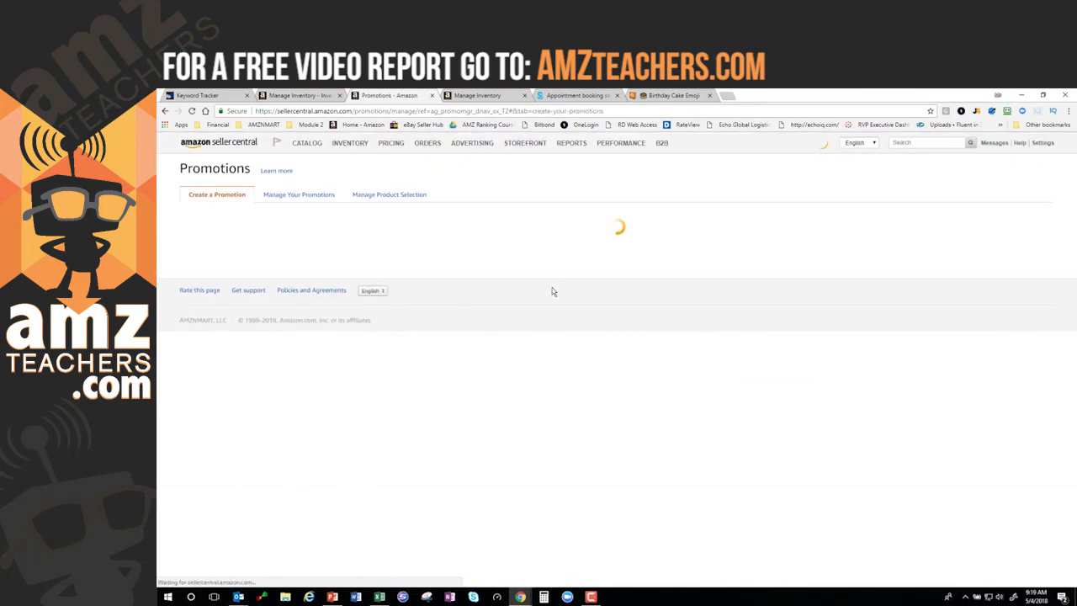
pyautogui.click(649, 303)
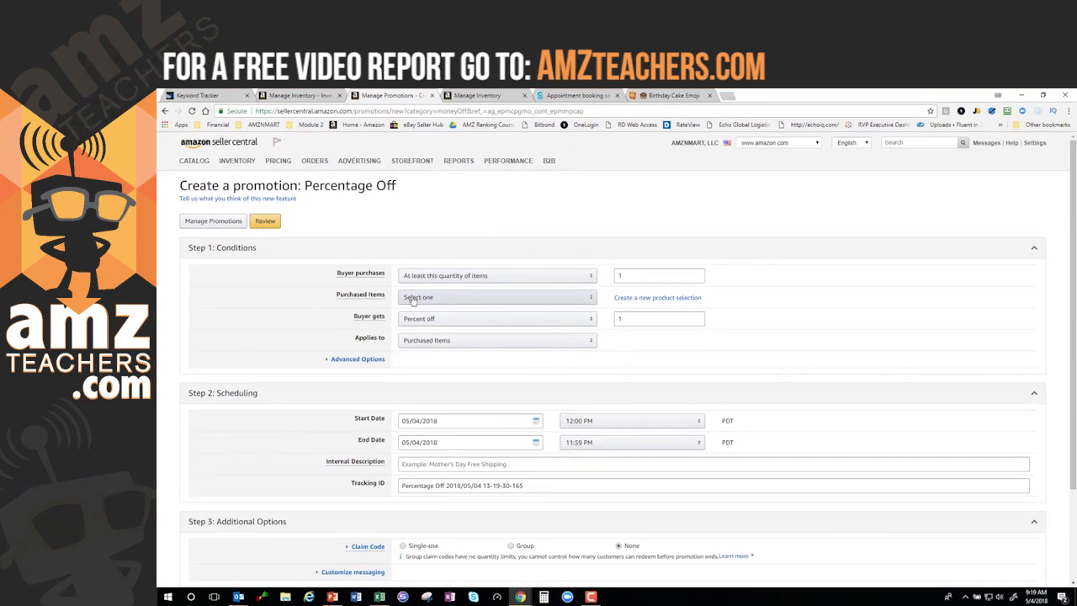
pyautogui.click(535, 305)
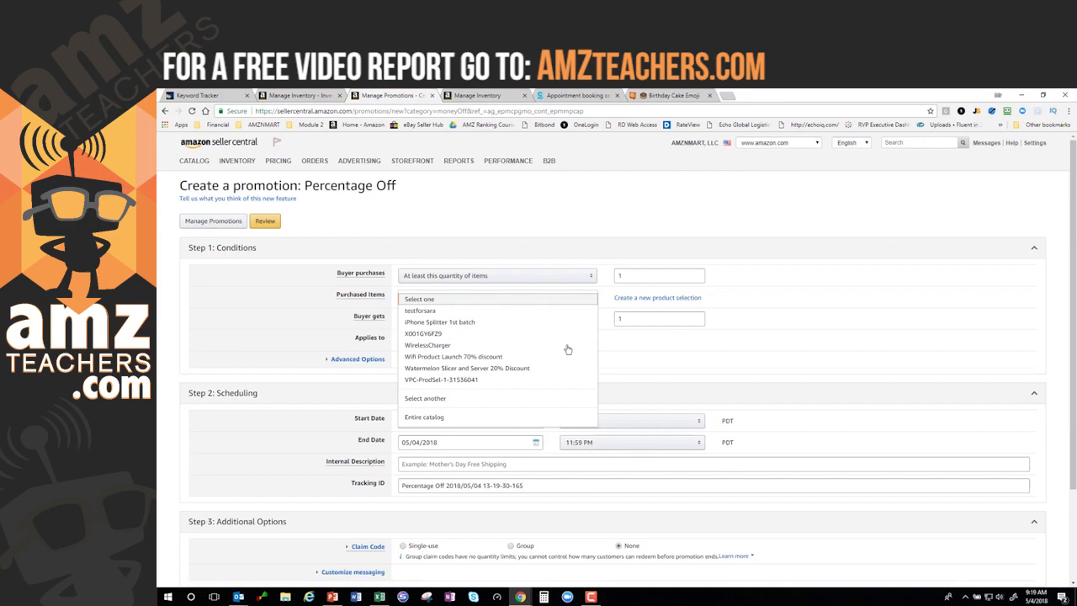
pyautogui.click(530, 368)
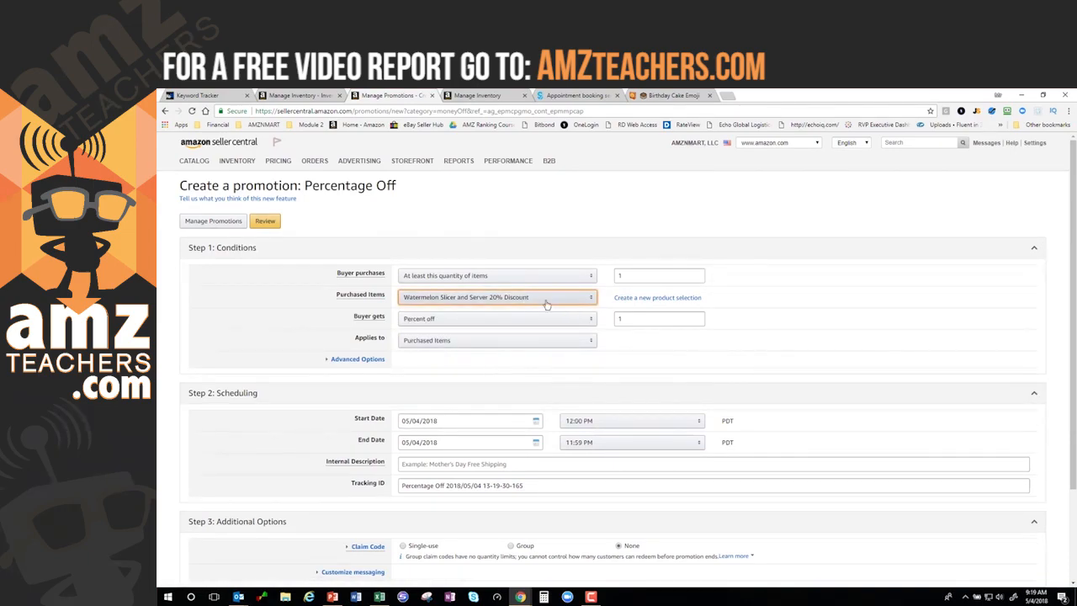
# - Start creating a new product selection of type ASIN List for the promotion
pyautogui.click(645, 299)
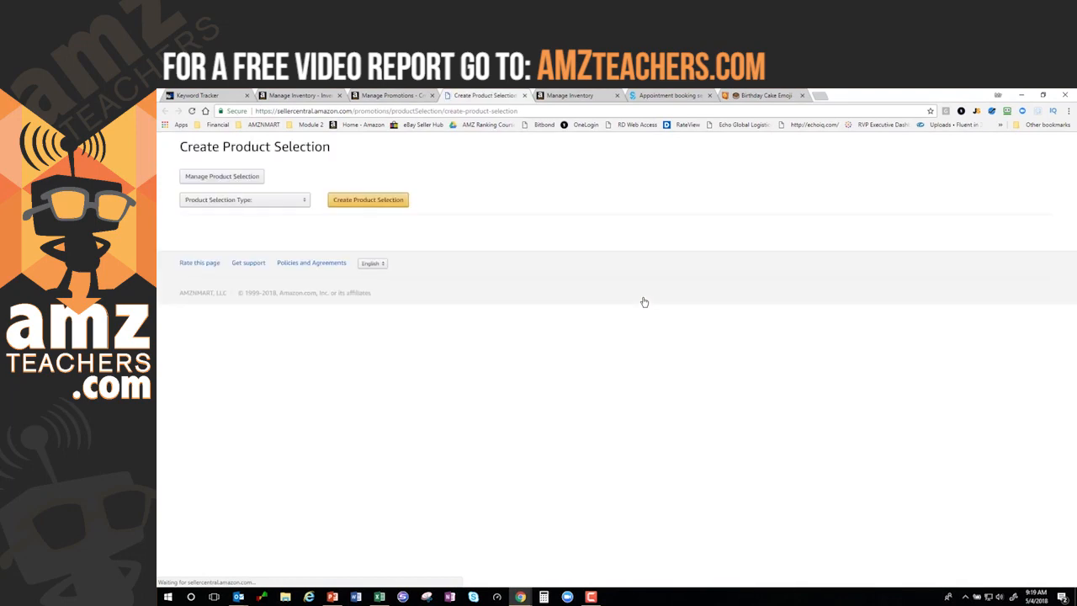
pyautogui.click(289, 240)
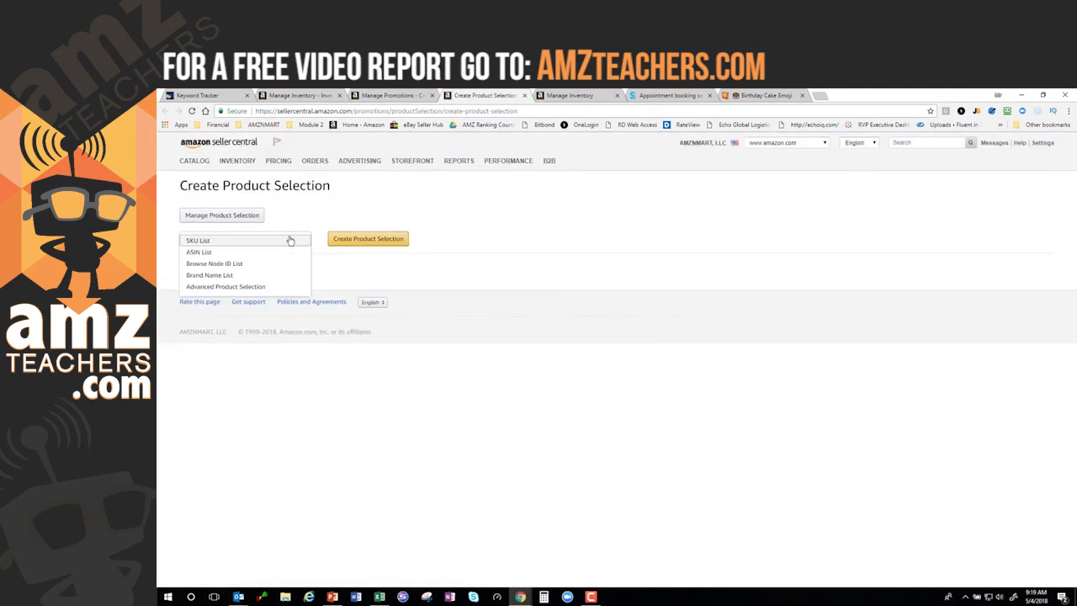
pyautogui.click(274, 252)
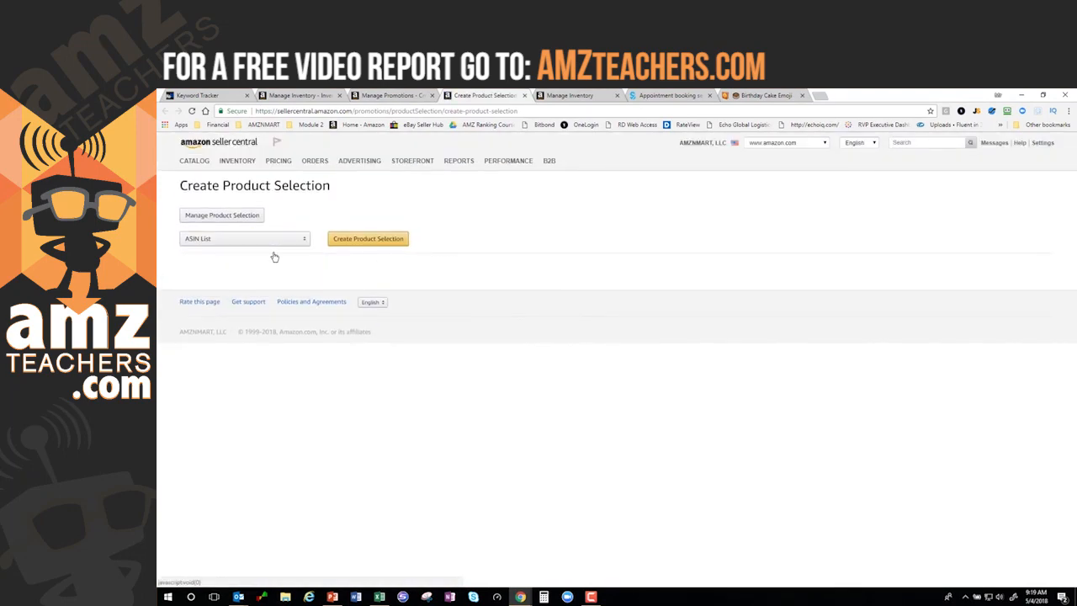
pyautogui.click(367, 241)
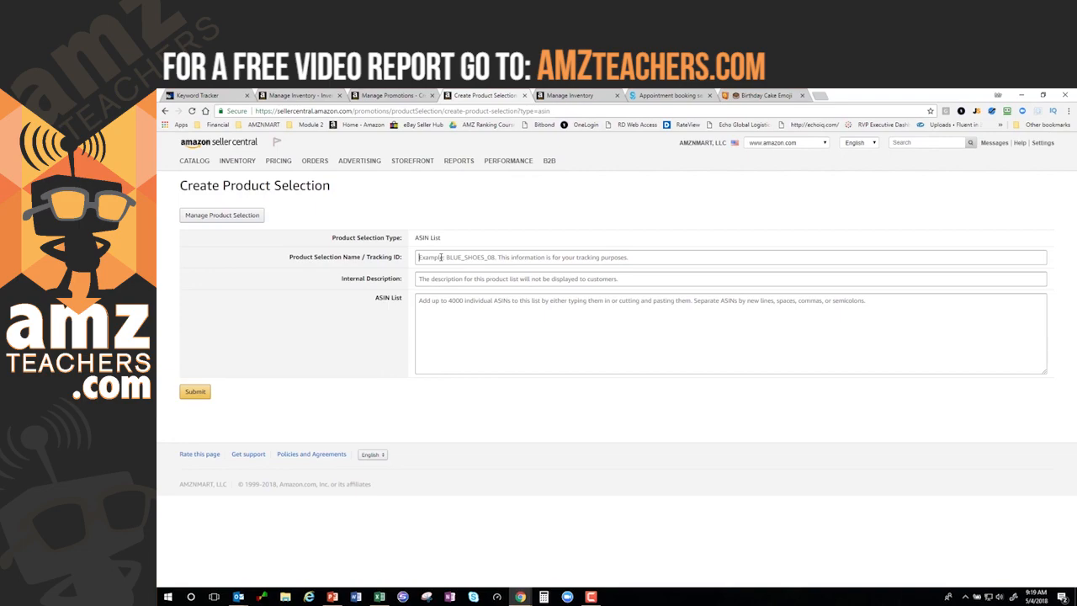
# - Look over the name, internal description and ASIN list fields, and view the existing product selections
pyautogui.click(439, 256)
pyautogui.click(437, 284)
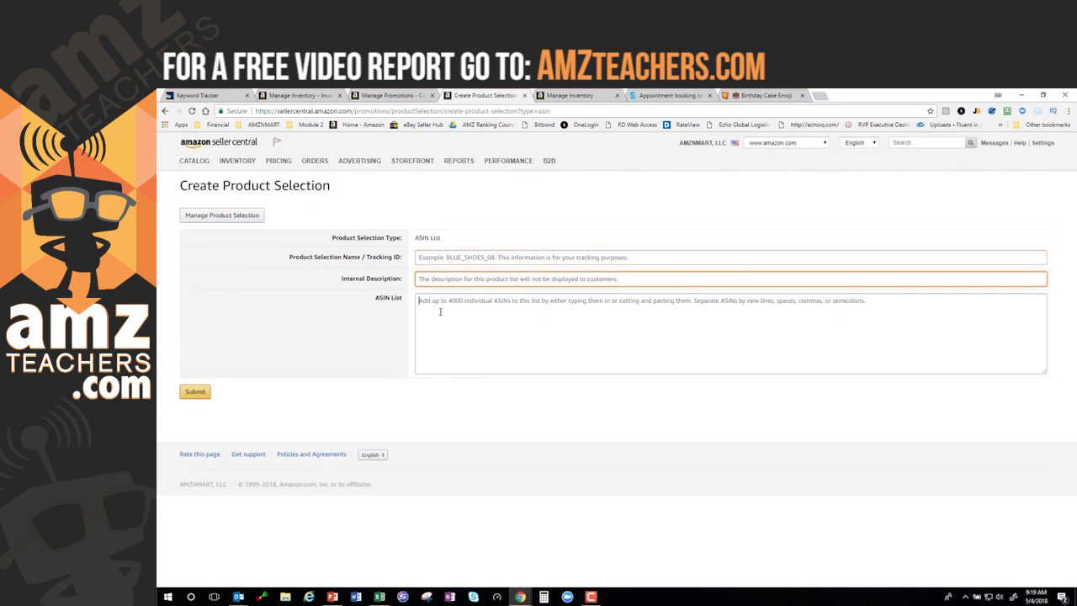
pyautogui.click(479, 305)
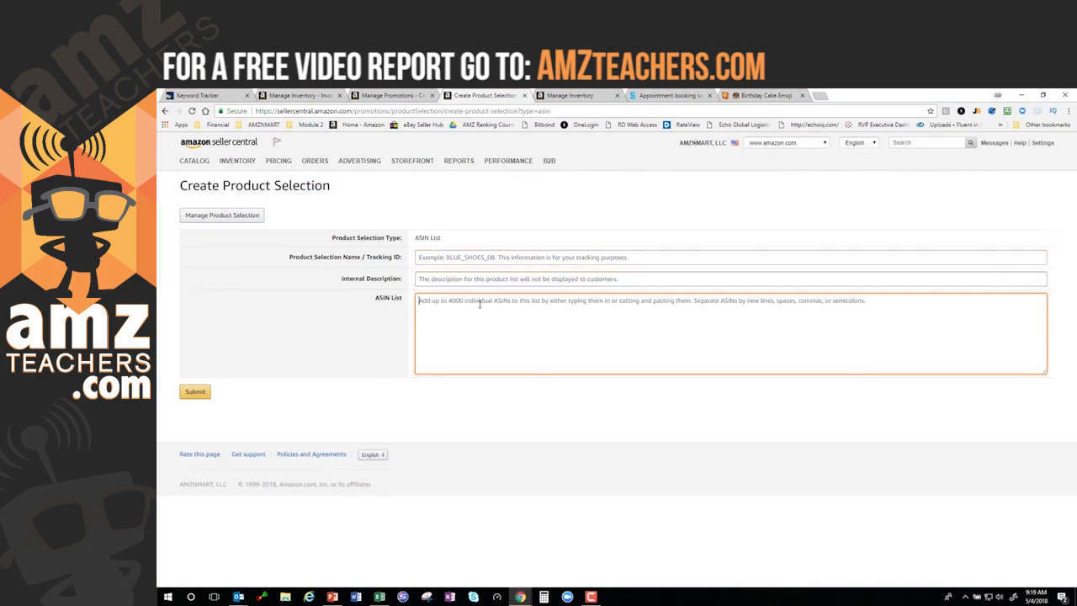
pyautogui.click(219, 218)
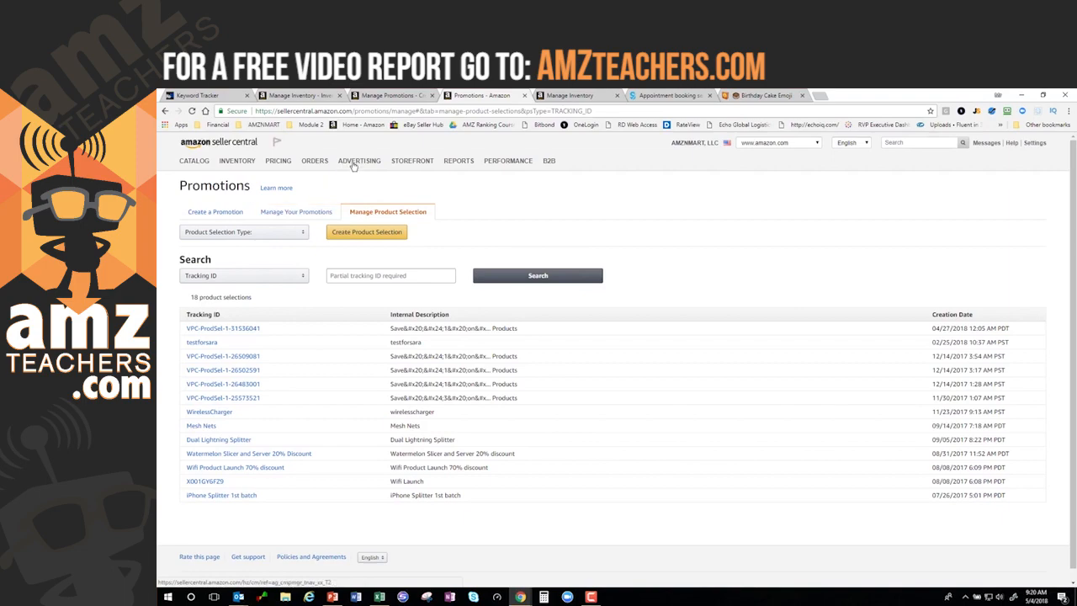
# - Start a new Percentage Off promotion giving 50 percent off the Watermelon Slicer and Server 20% Discount selection
pyautogui.moveTo(349, 162)
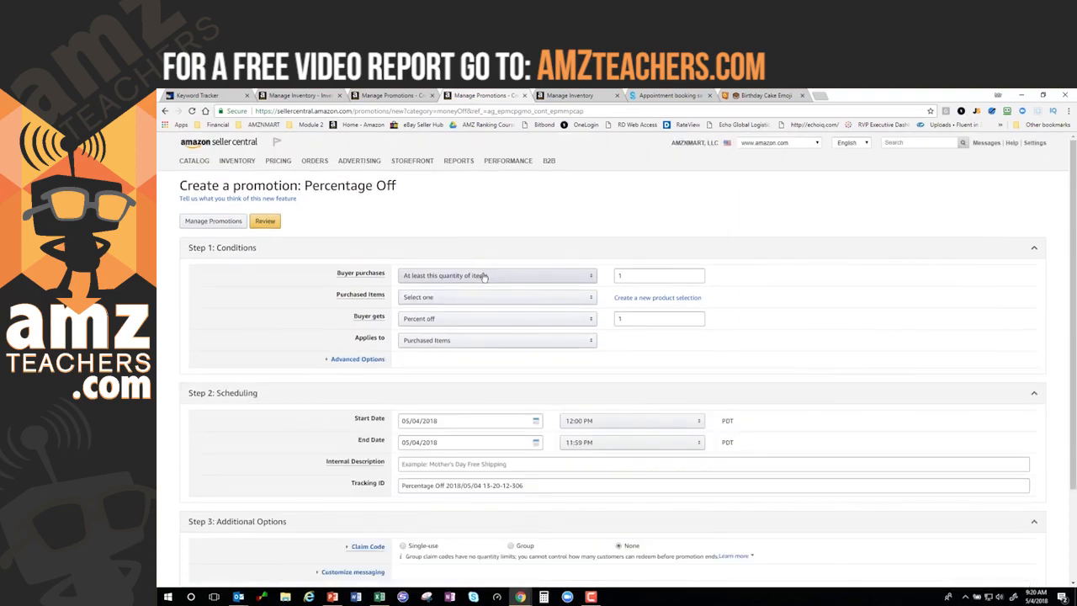
pyautogui.click(486, 298)
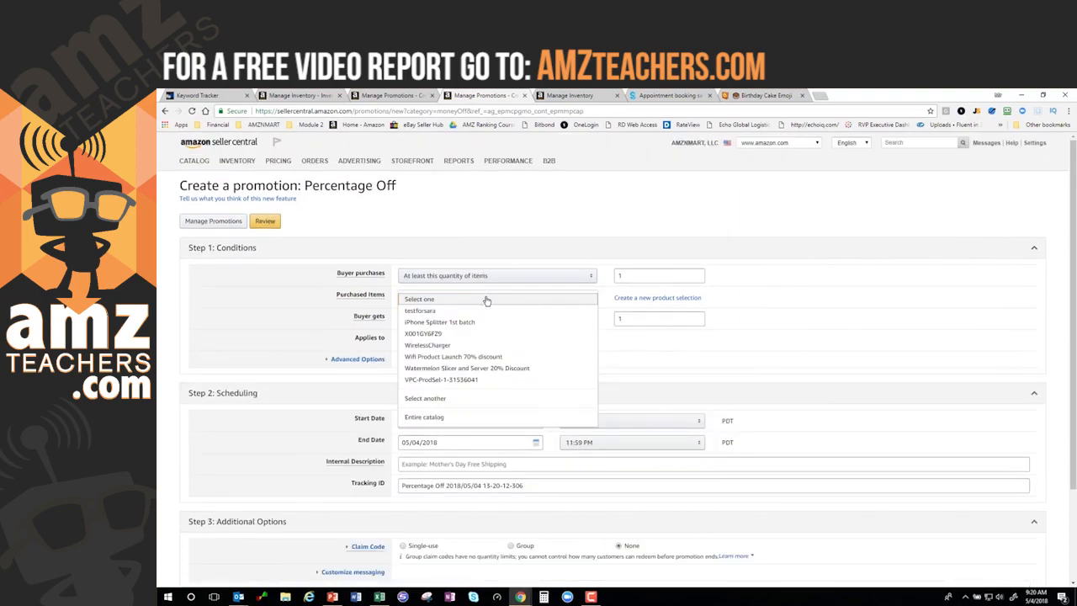
pyautogui.click(480, 367)
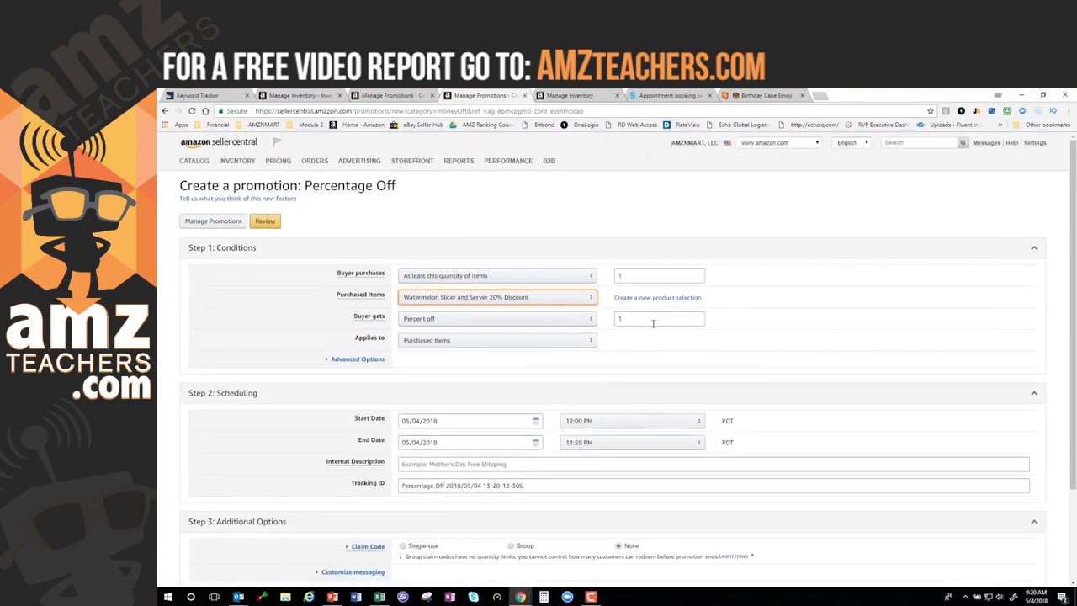
pyautogui.moveTo(650, 321); pyautogui.dragTo(597, 316)
pyautogui.write('50')
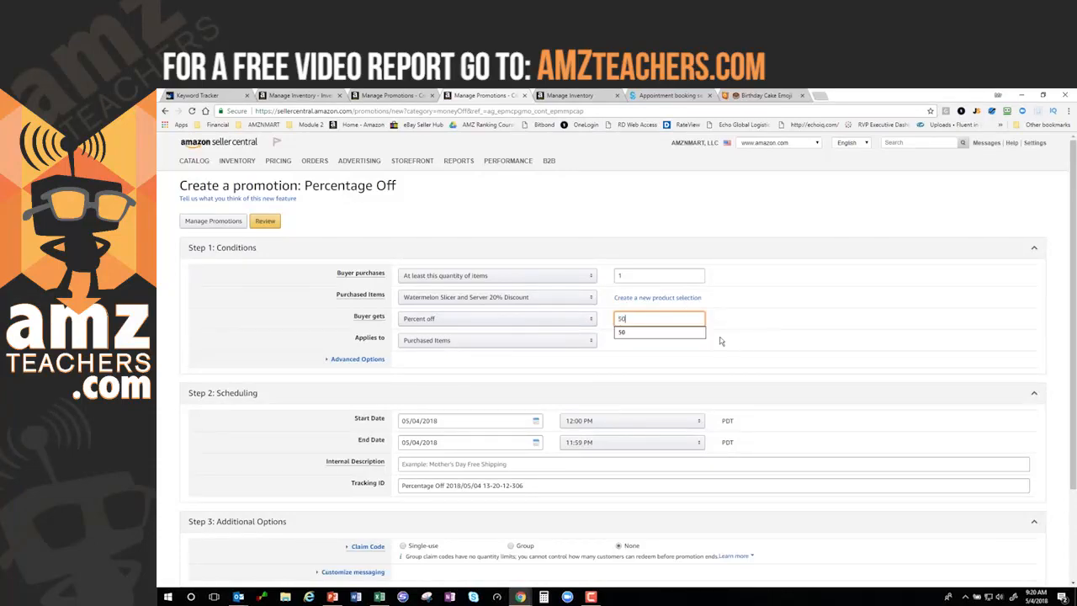
pyautogui.click(572, 363)
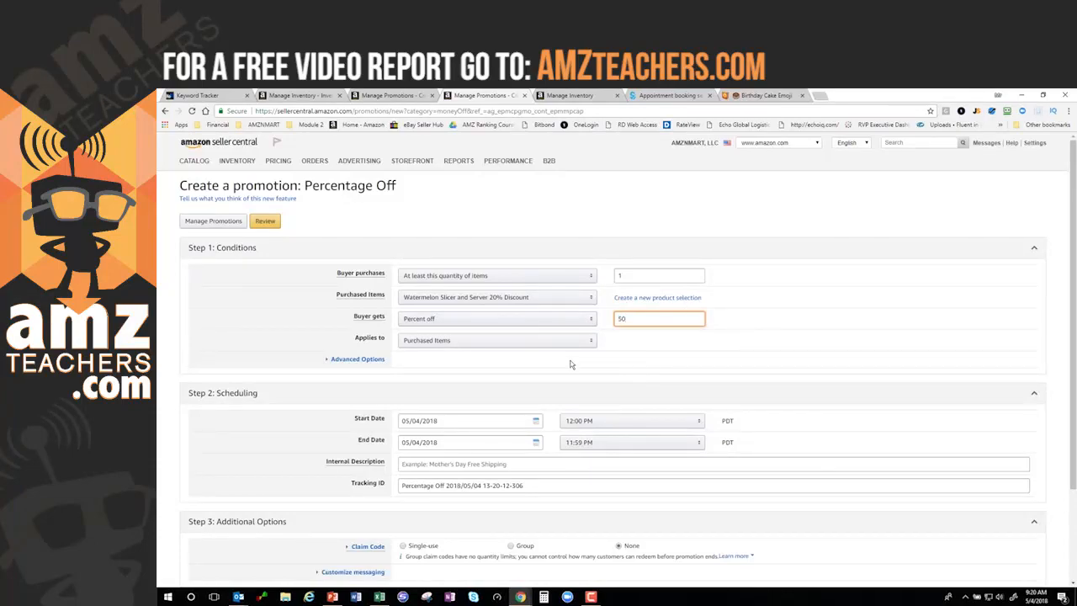
# - Schedule the promotion to end on 07/28/2018, with internal description "4.99FB Discount" and tracking ID "4.99"
pyautogui.click(452, 443)
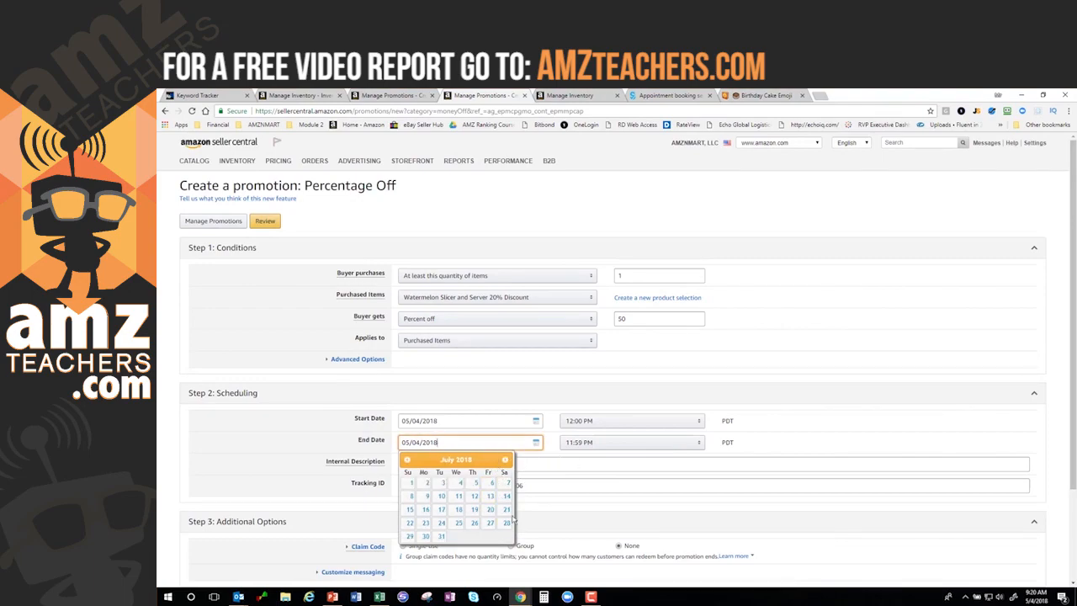
pyautogui.click(507, 523)
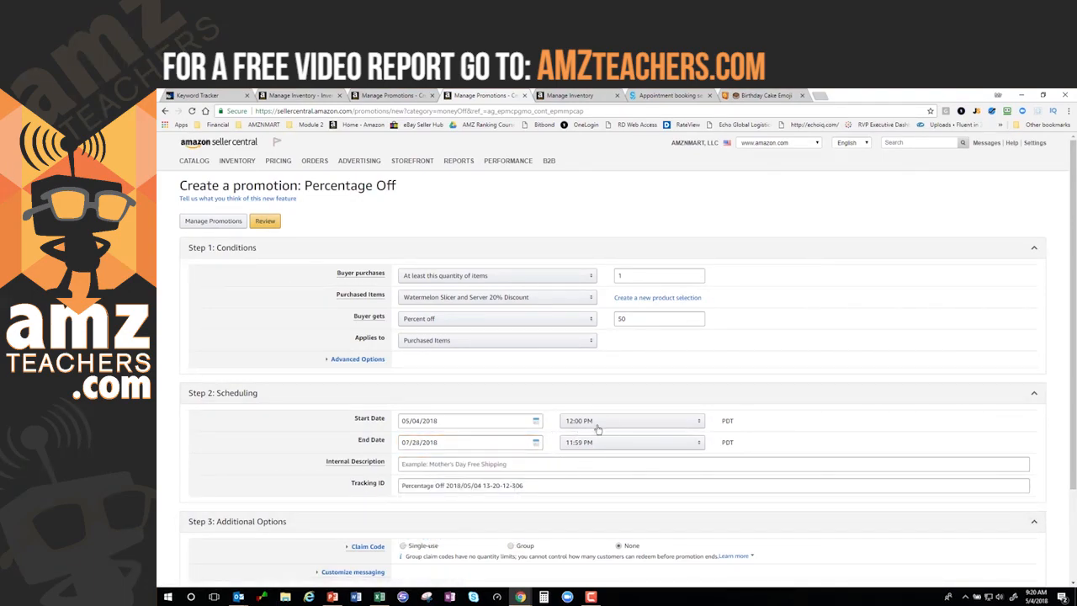
pyautogui.click(430, 467)
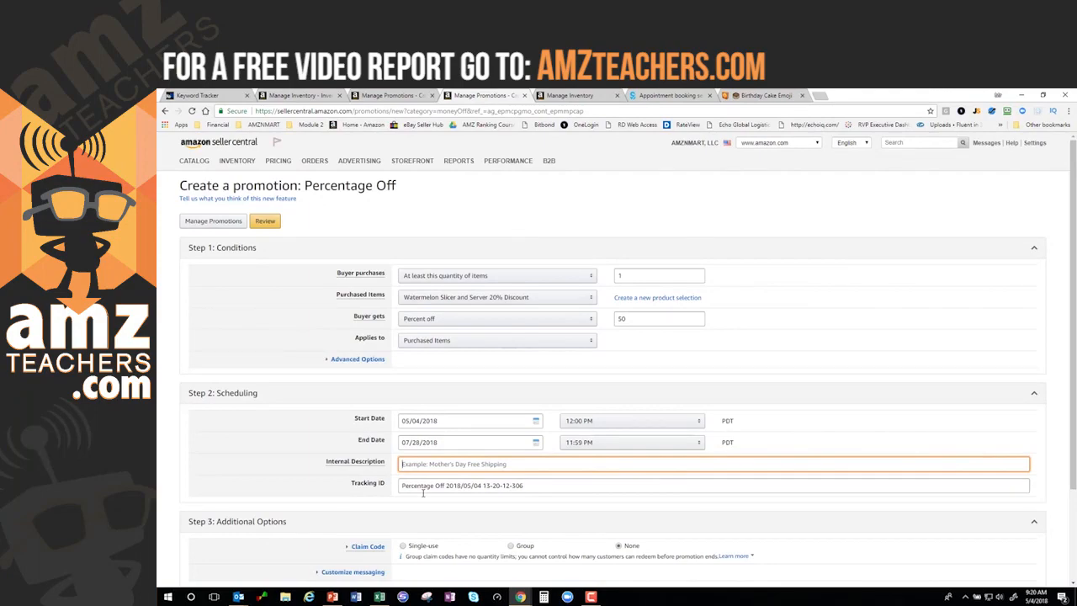
pyautogui.write('4.99FB Dis')
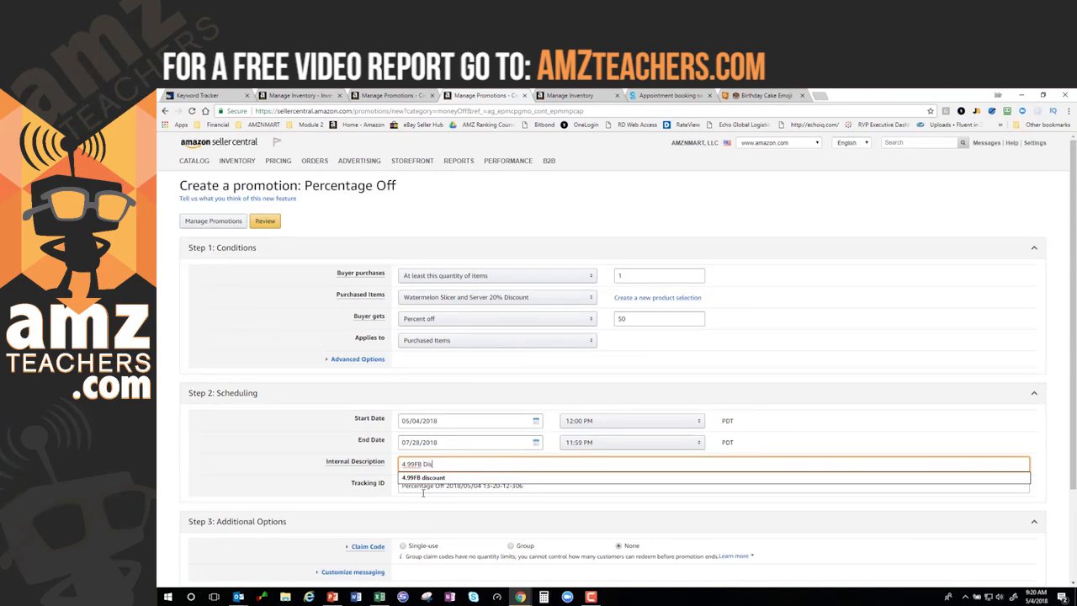
pyautogui.write('t')
pyautogui.press('Tab')
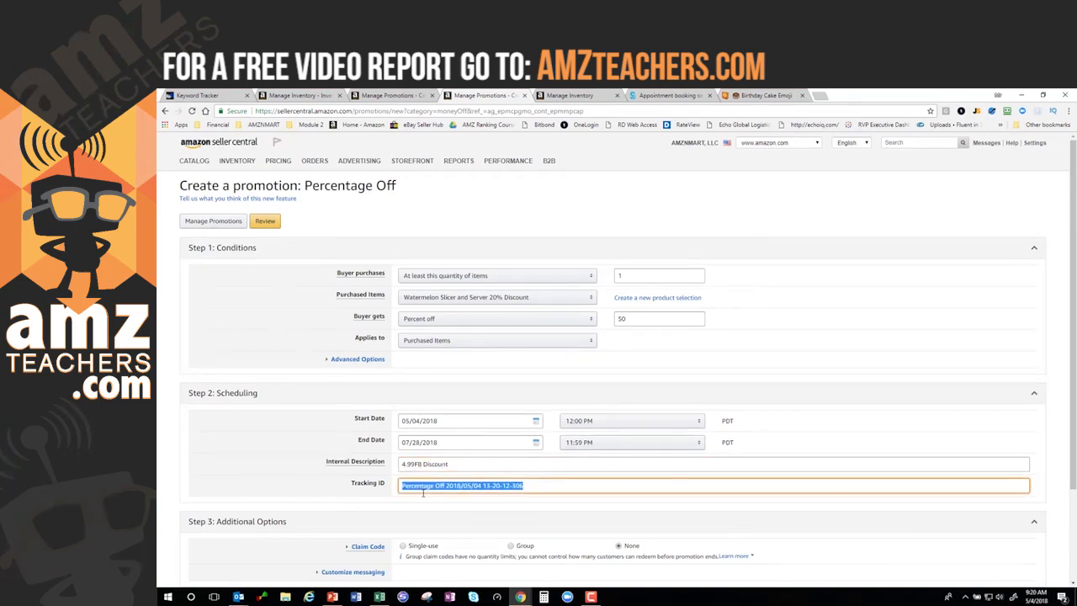
pyautogui.write('4.99')
# - Require a single-use claim code, then review the promotion's details and terms and submit it
pyautogui.scroll(-3, 496, 519)
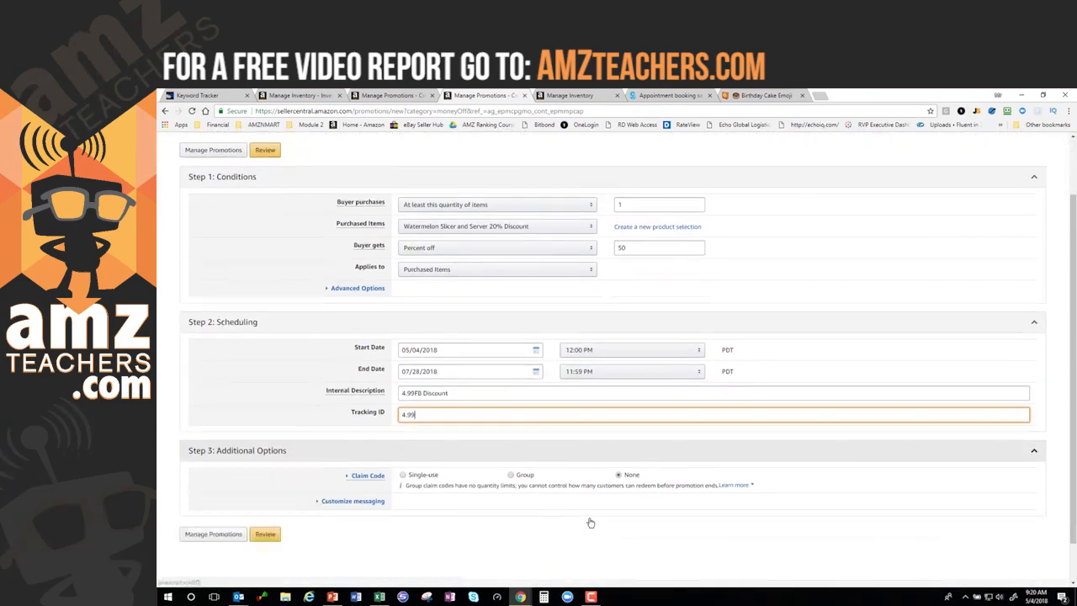
pyautogui.click(404, 429)
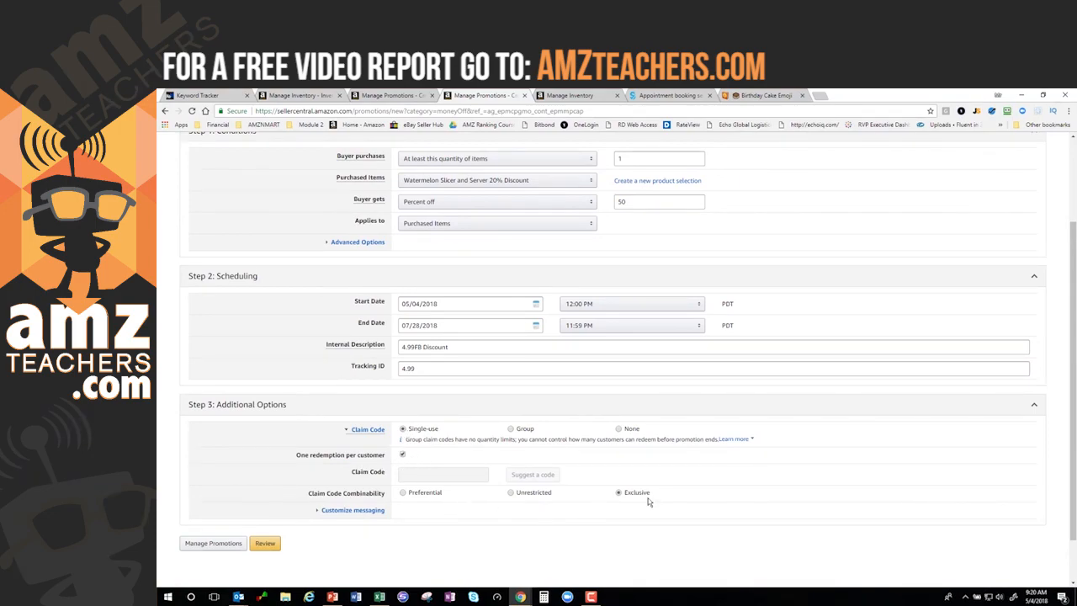
pyautogui.click(265, 543)
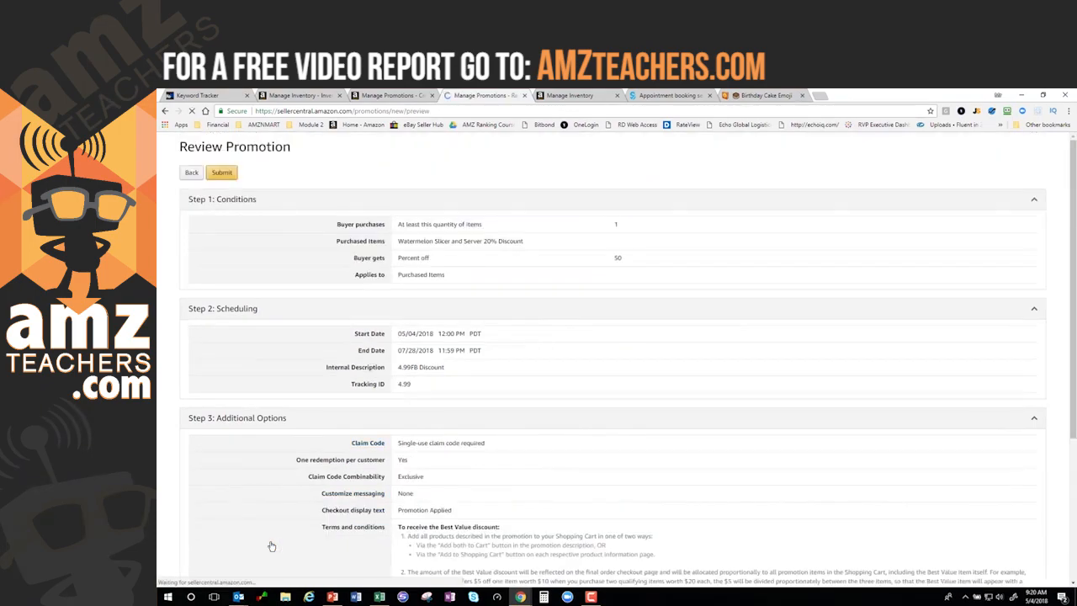
pyautogui.scroll(-5, 512, 365)
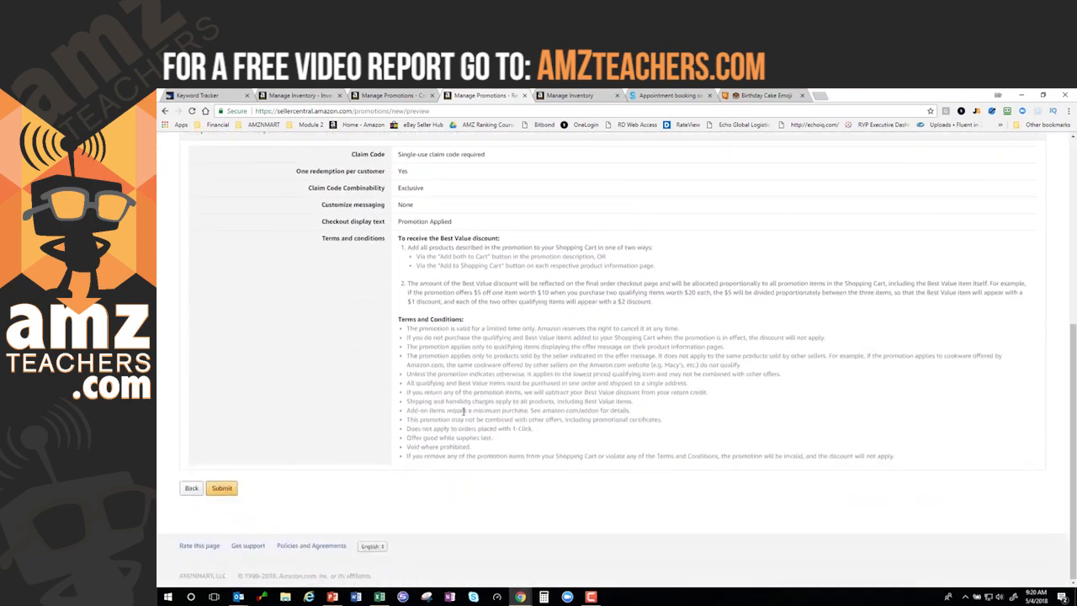
pyautogui.scroll(5, 206, 238)
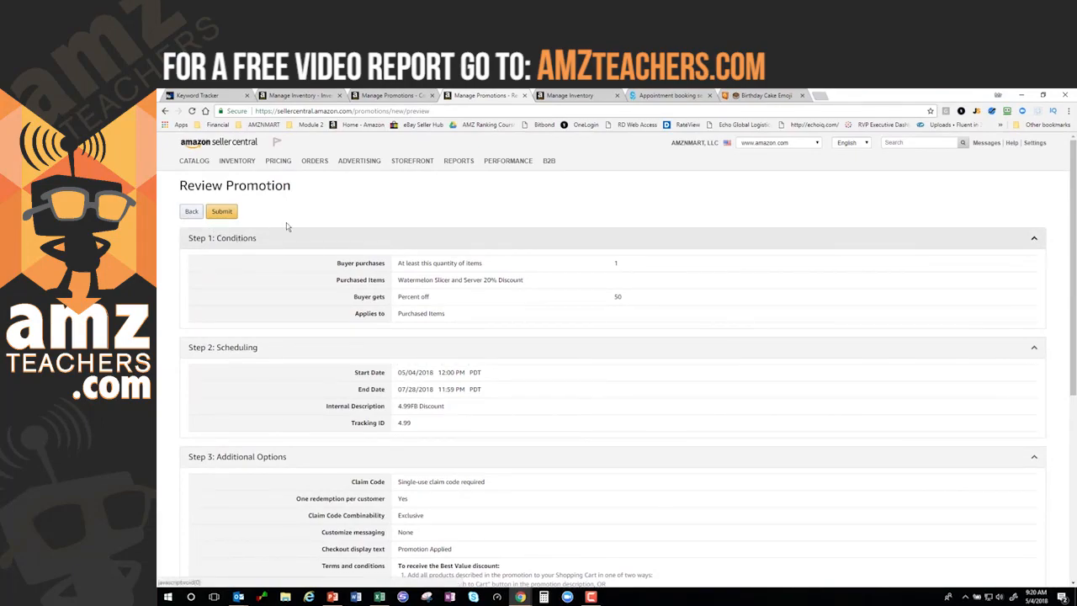
pyautogui.click(226, 216)
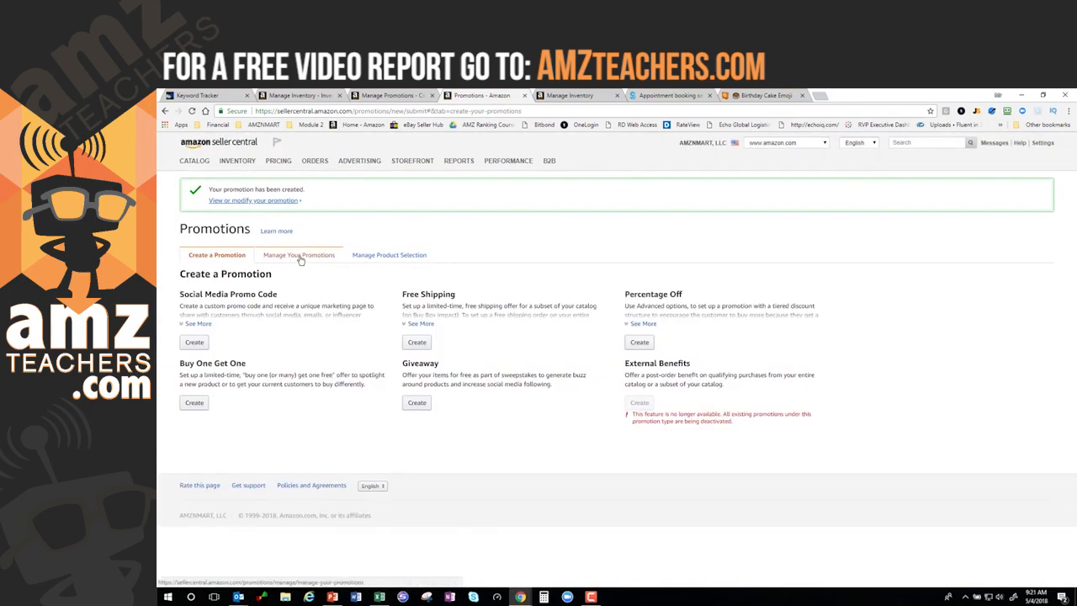
# - Search your promotions for Pending status and open claim code management for the 4.99FB Discount promotion
pyautogui.click(298, 255)
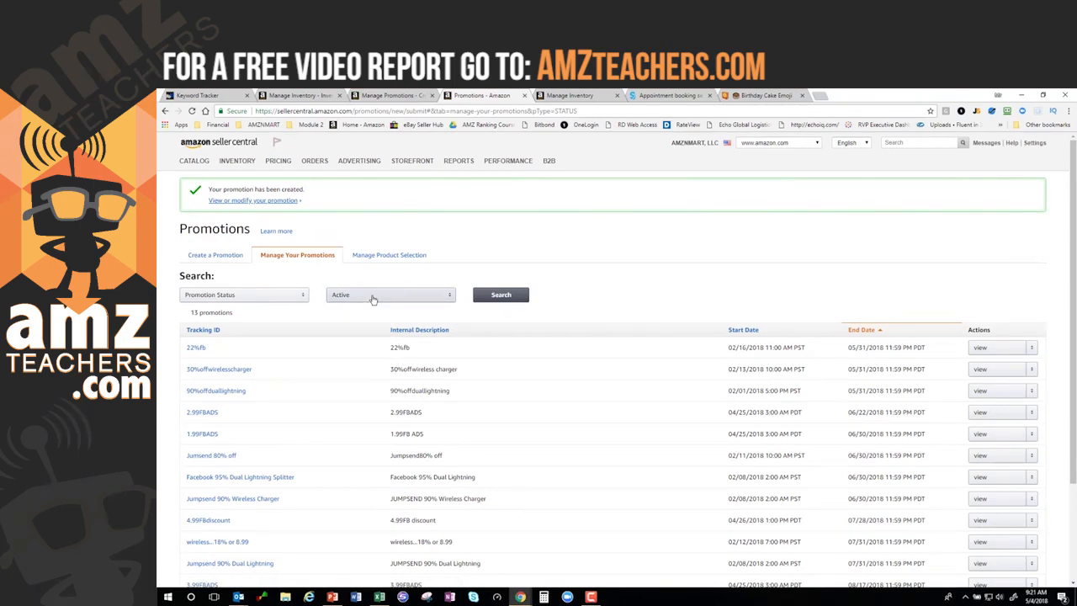
pyautogui.click(374, 301)
pyautogui.click(367, 308)
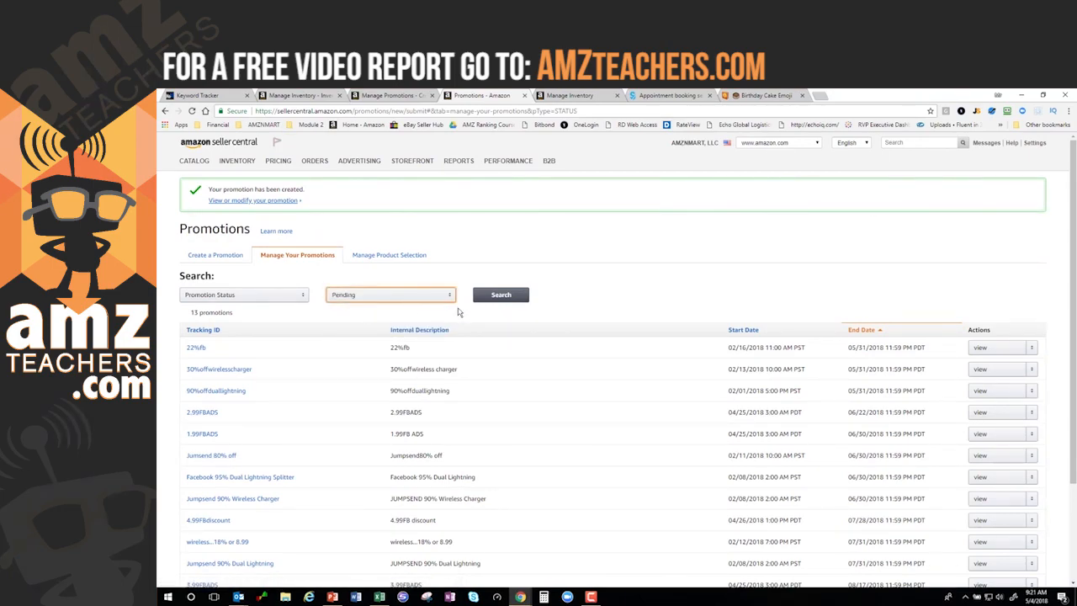
pyautogui.click(500, 296)
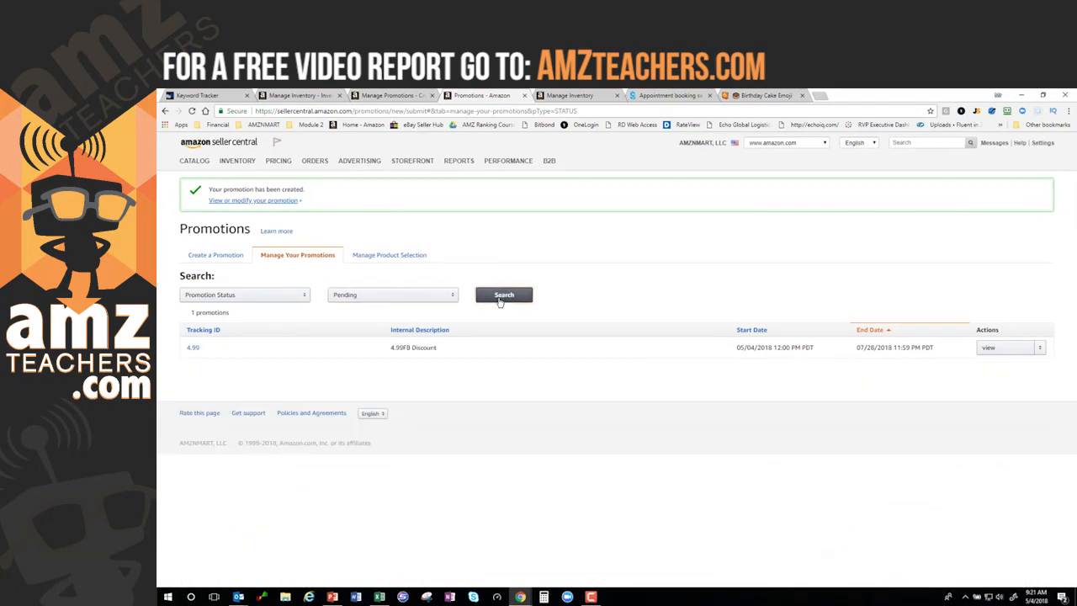
pyautogui.click(989, 347)
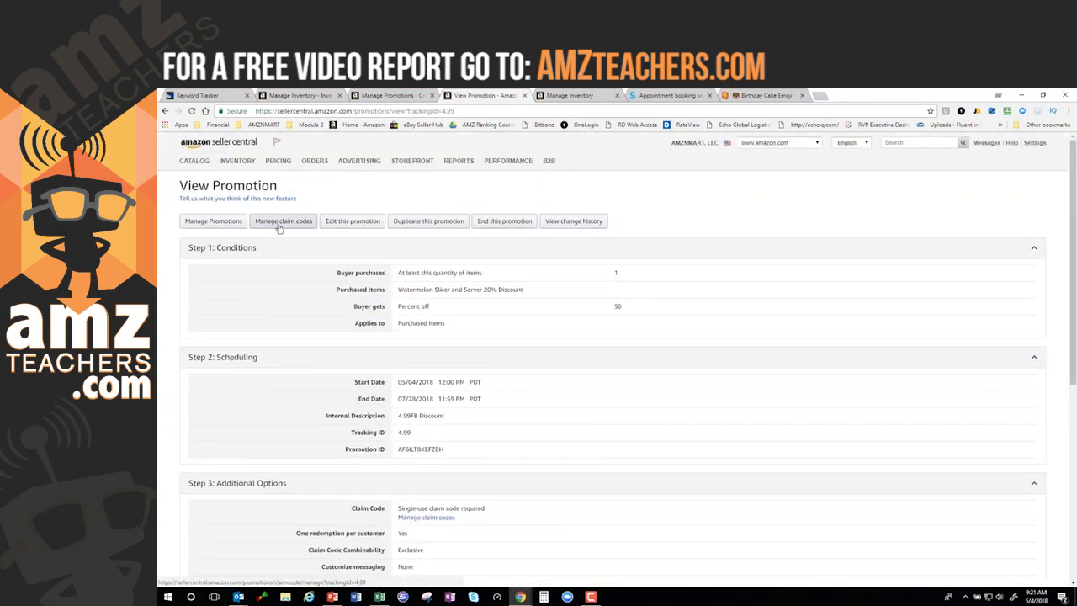
pyautogui.click(281, 225)
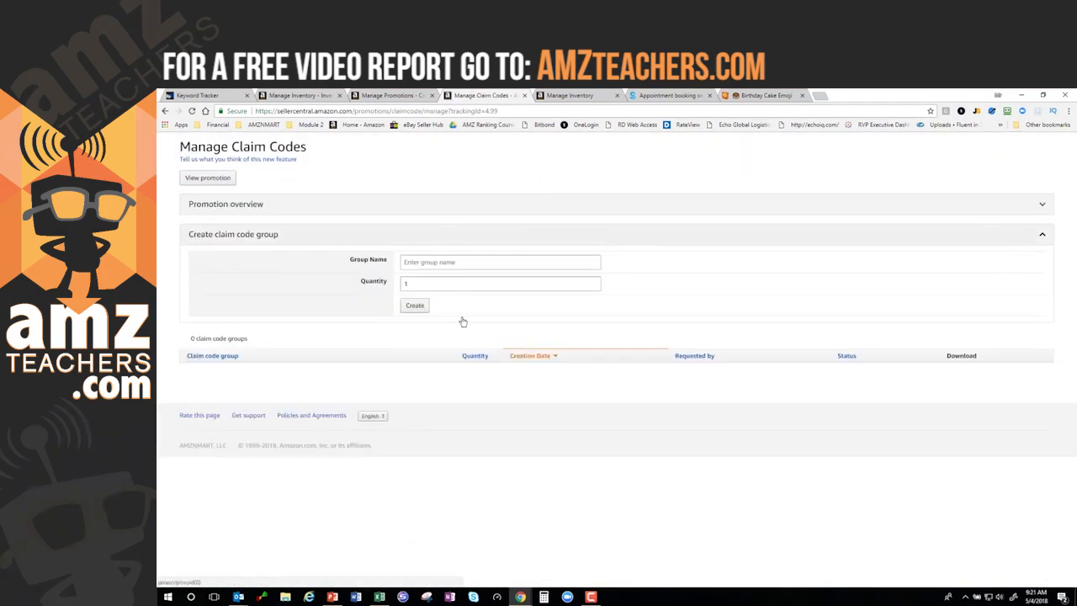
# - Create a claim code group named "5-4-2018" with a quantity of 75
pyautogui.click(431, 303)
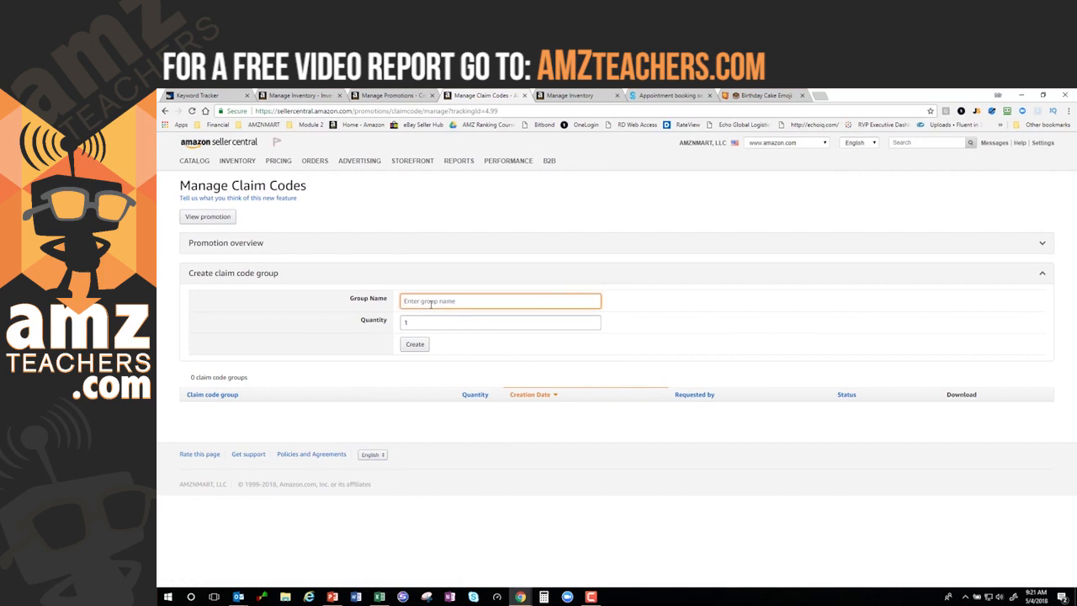
pyautogui.write('S')
pyautogui.press('F11')
pyautogui.press('BackSpace')
pyautogui.press('BackSpace')
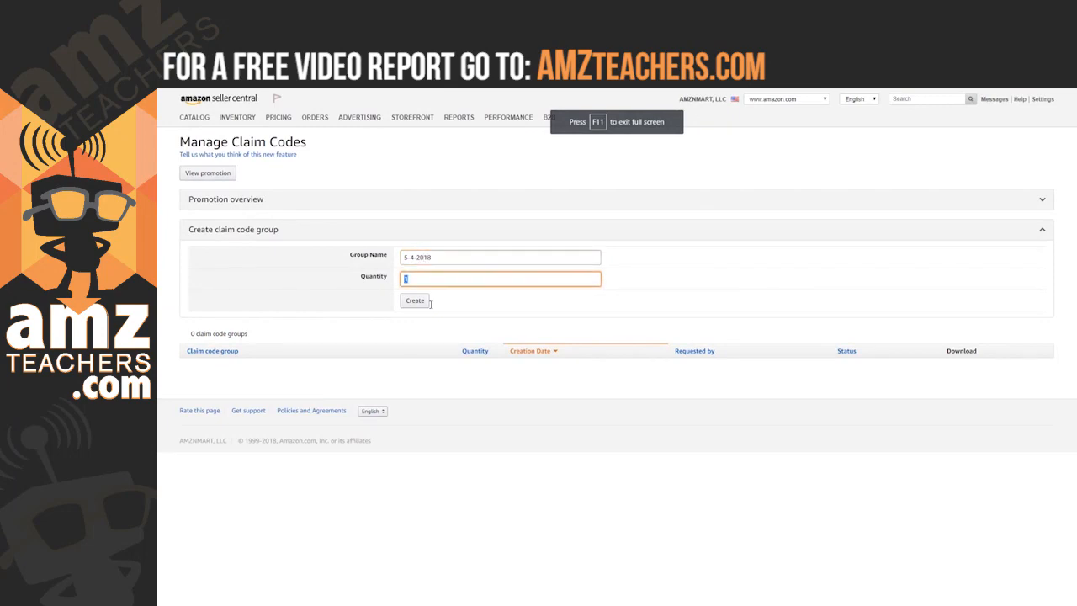
pyautogui.write('75')
pyautogui.click(417, 307)
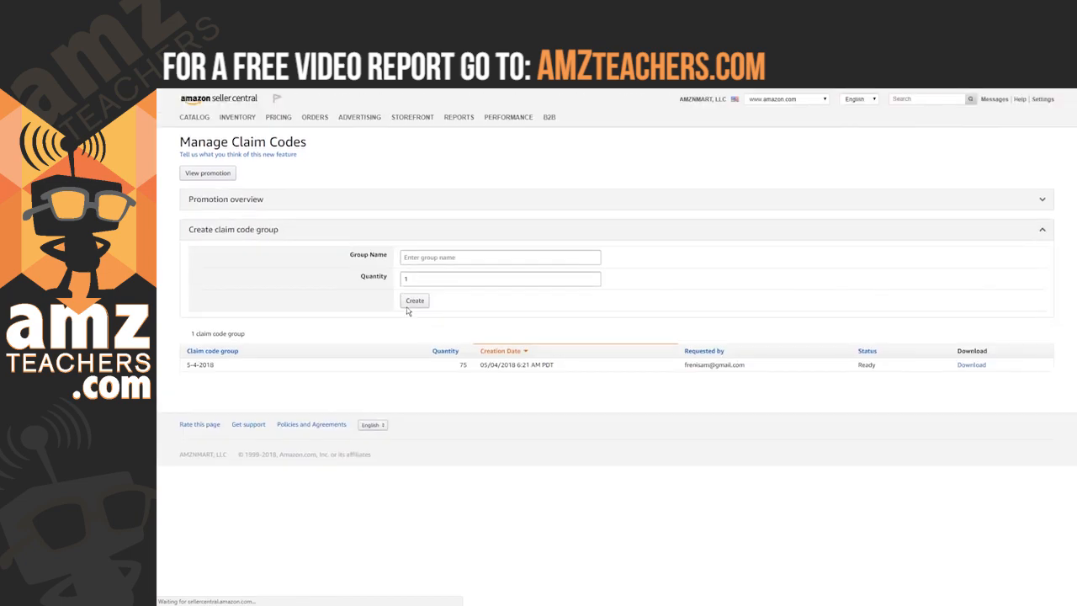
# - Download the 5-4-2018 claim code group and open the text file inside the downloaded zip archive
pyautogui.click(970, 365)
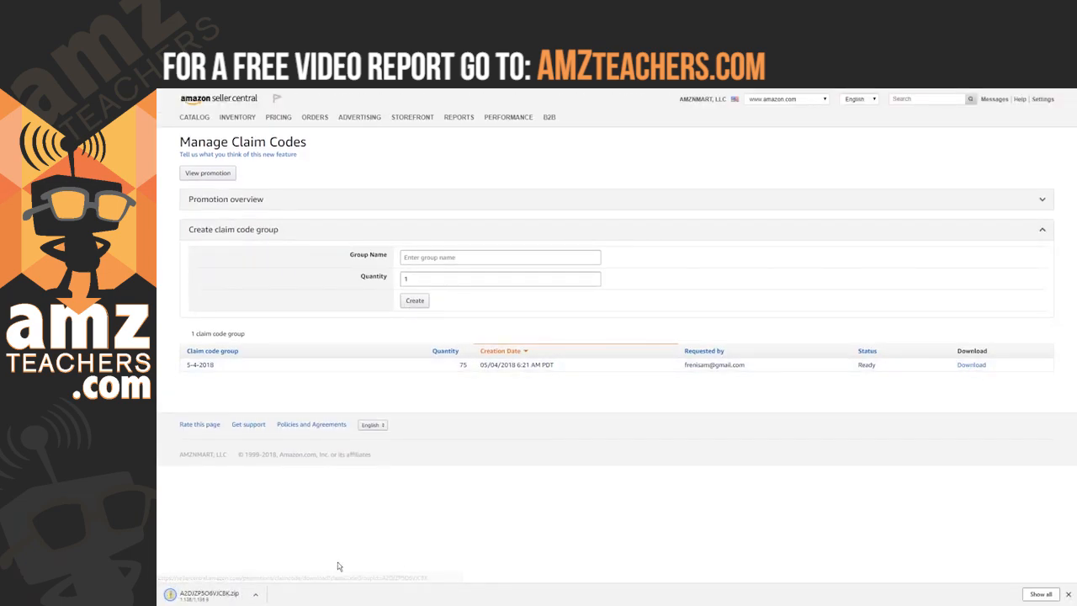
pyautogui.click(216, 595)
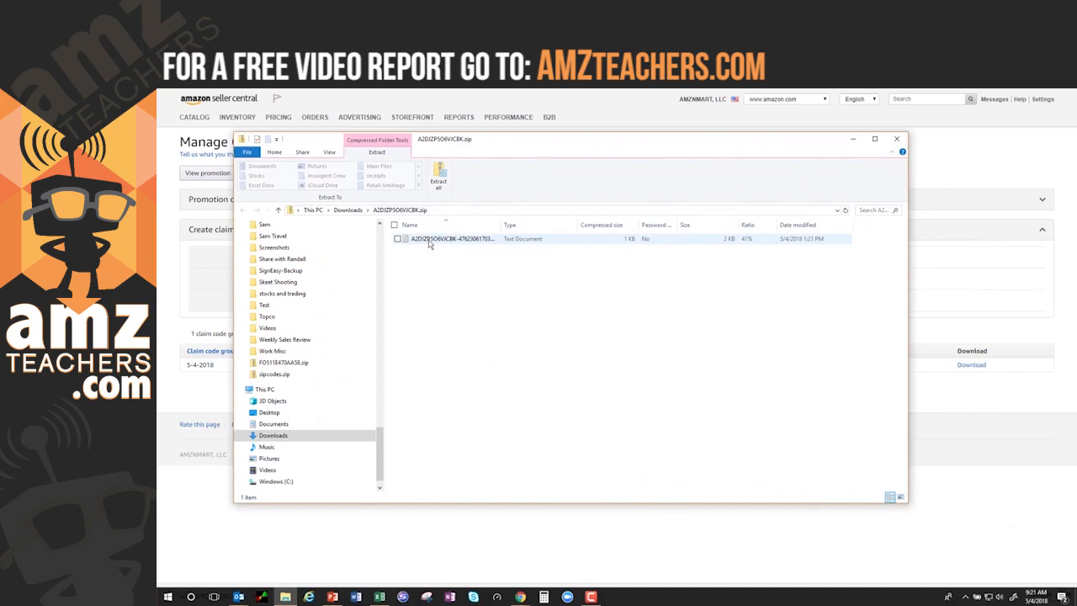
pyautogui.doubleClick(428, 240)
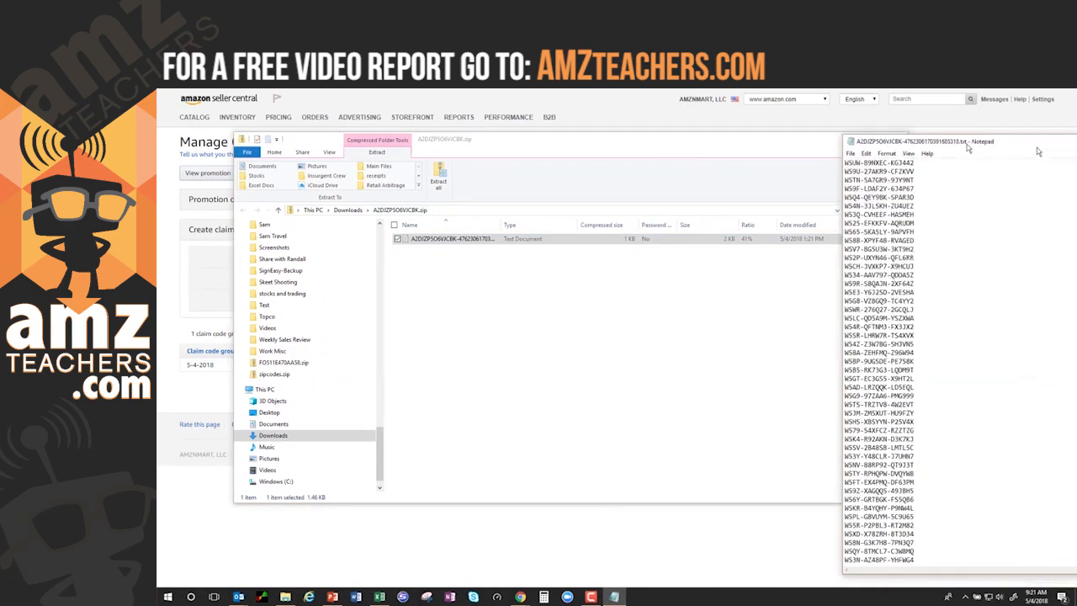
# - Bring the Notepad window of claim codes fully into view and select all the codes
pyautogui.moveTo(1027, 143); pyautogui.dragTo(512, 143)
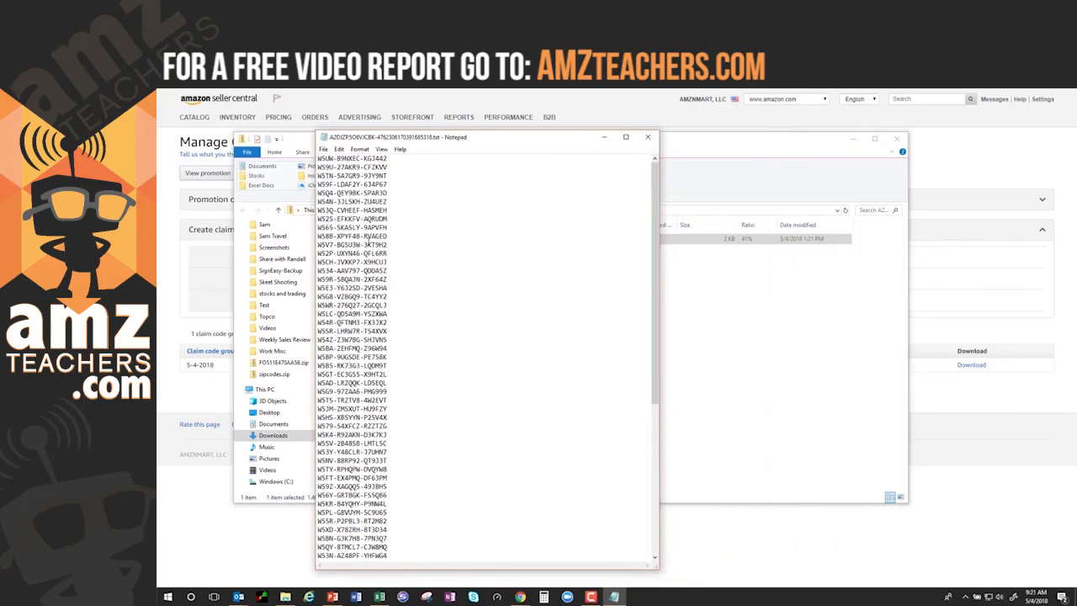
pyautogui.rightClick(369, 241)
pyautogui.click(363, 309)
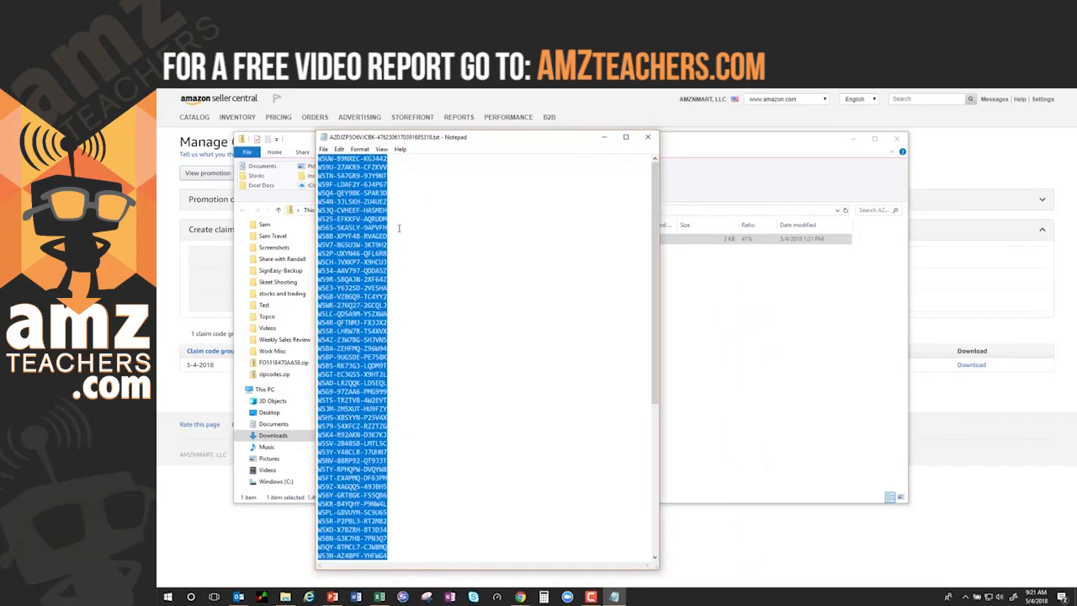